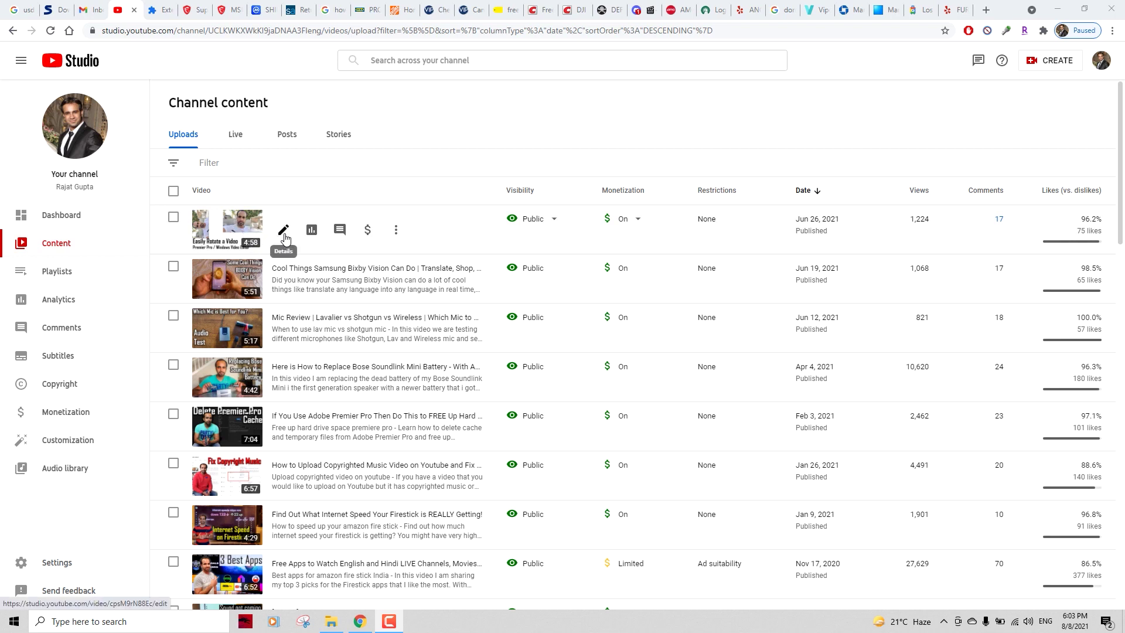
Open the rotate-vertical-video upload's details and launch its video editor
{"action": "left_click", "coordinate": [284, 231]}
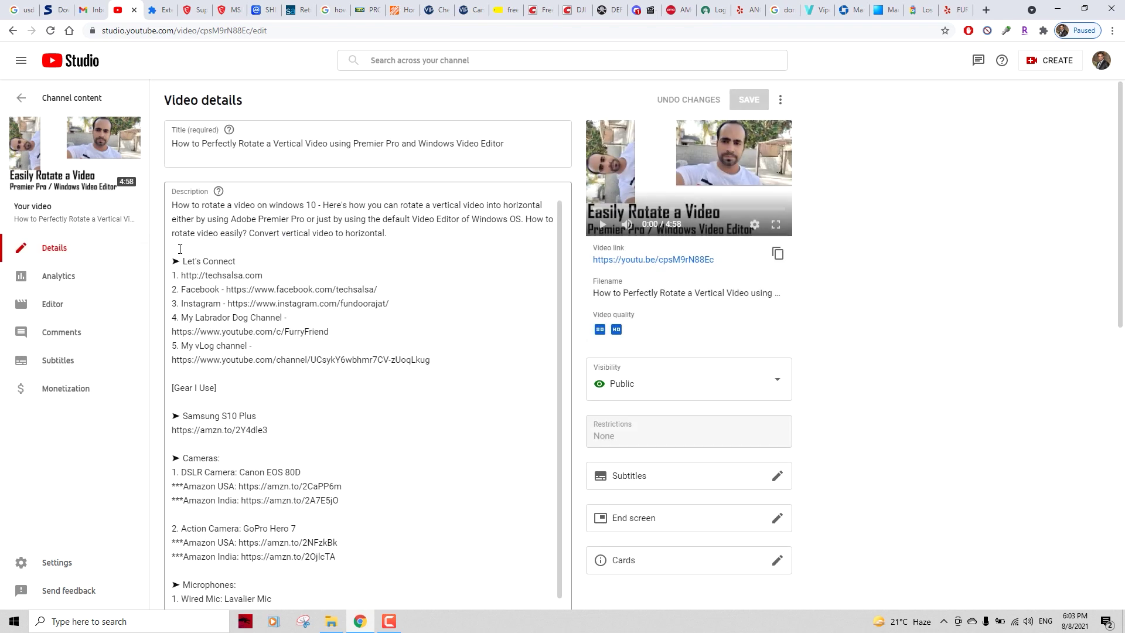
{"action": "left_click", "coordinate": [63, 310]}
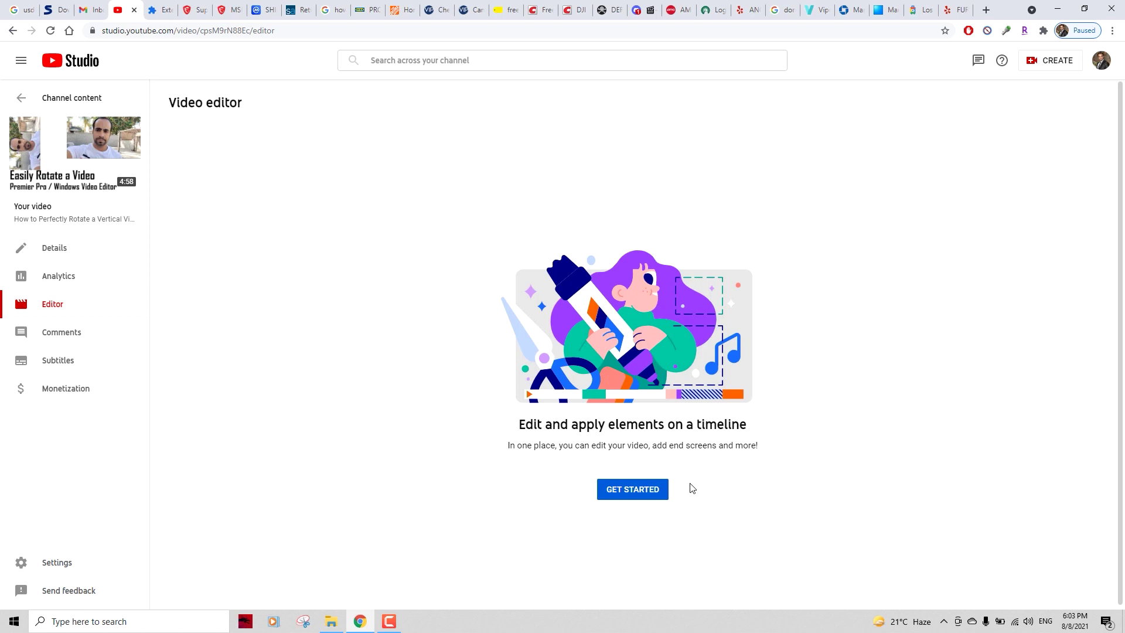
{"action": "left_click", "coordinate": [638, 494]}
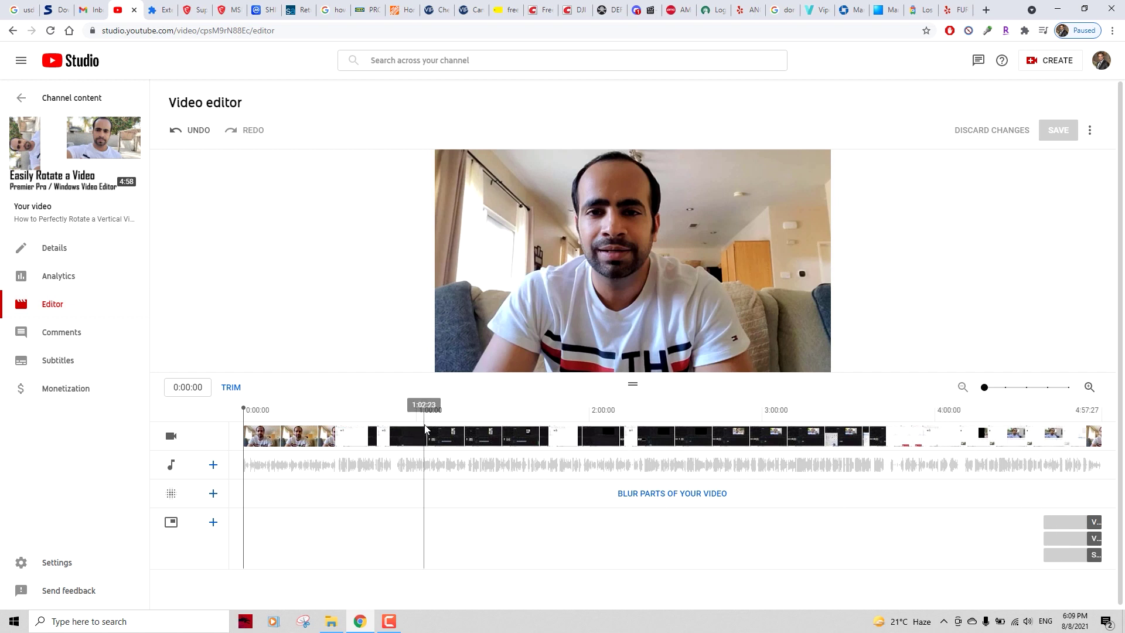
In trim mode, cut the video's opening 32 seconds, keeping from 0:32 onward
{"action": "left_click", "coordinate": [232, 389]}
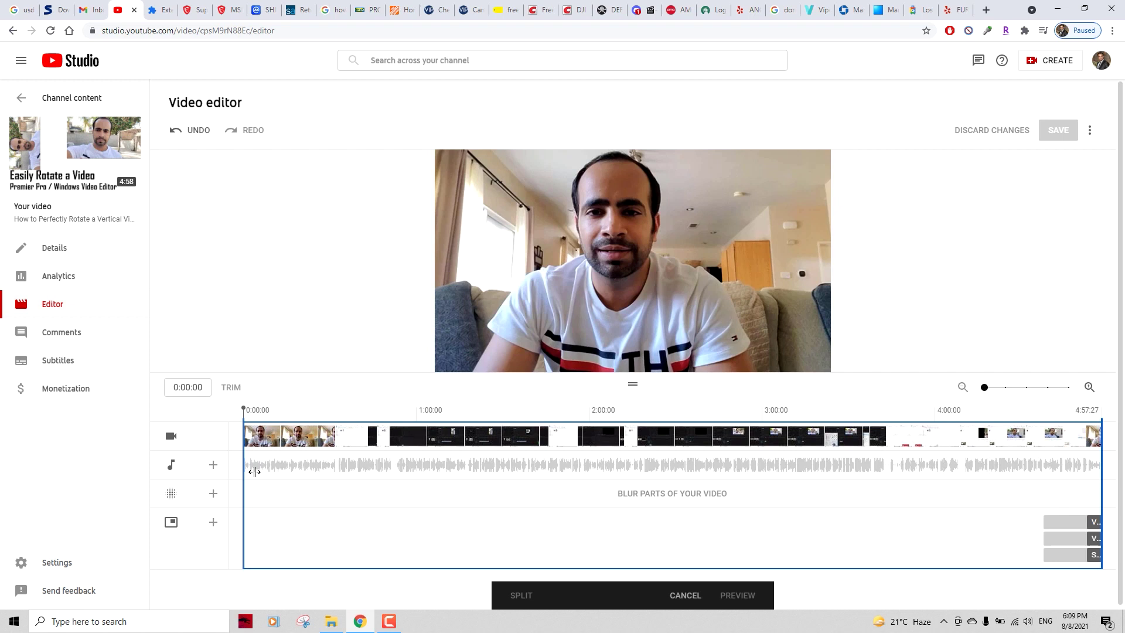
{"action": "left_click", "coordinate": [283, 433]}
{"action": "left_click", "coordinate": [334, 407]}
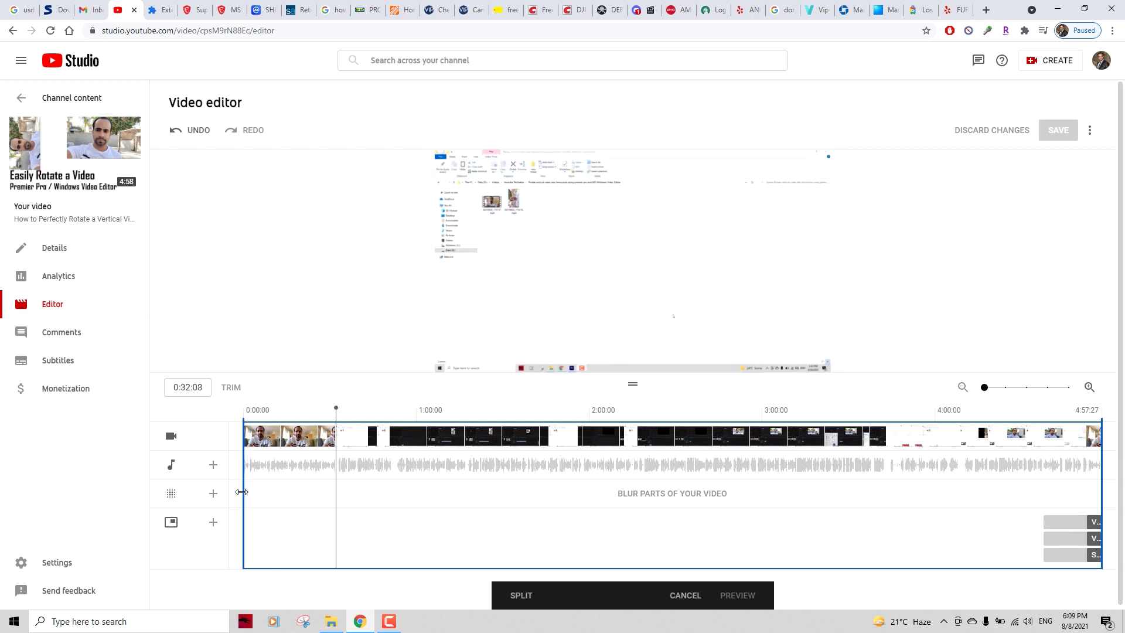
{"action": "left_click_drag", "start_coordinate": [243, 492], "coordinate": [333, 495]}
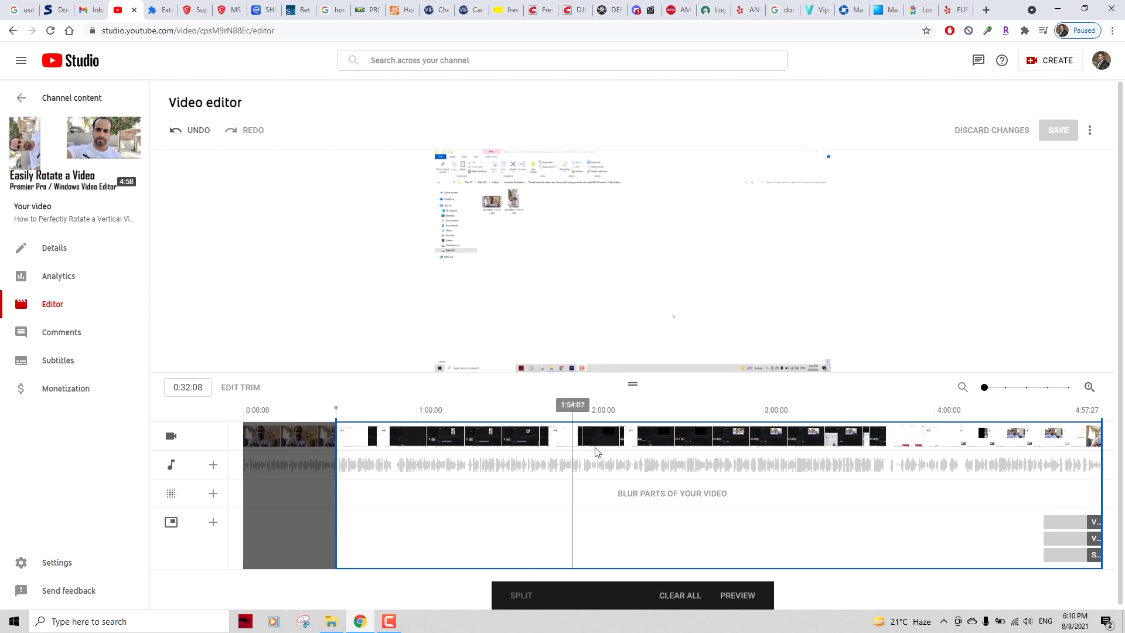
Split the video at 1:59 and mark 1:59–2:44 for removal
{"action": "left_click", "coordinate": [585, 410]}
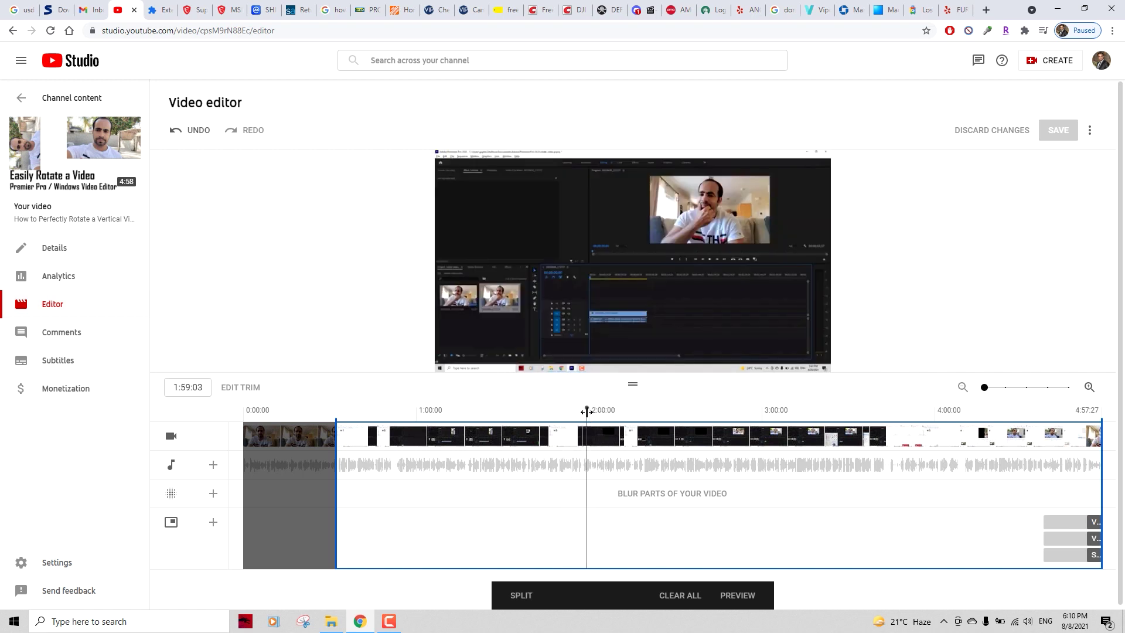
{"action": "left_click", "coordinate": [521, 598]}
{"action": "left_click_drag", "start_coordinate": [588, 501], "coordinate": [722, 492]}
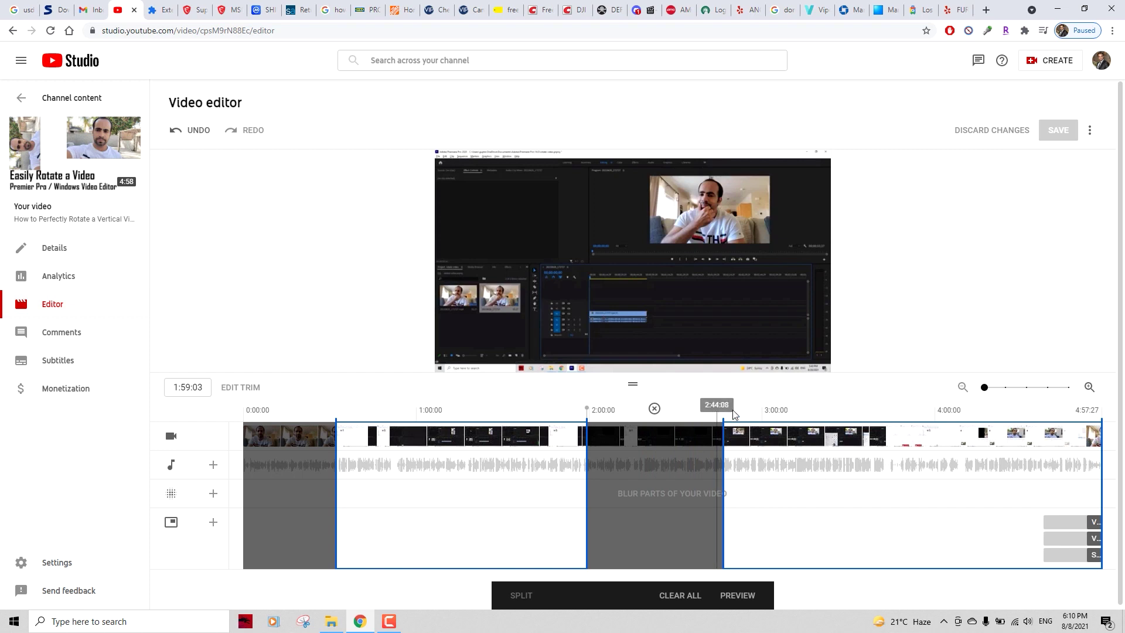
Split the video at 4:23 and mark everything after it for removal
{"action": "left_click", "coordinate": [1001, 410]}
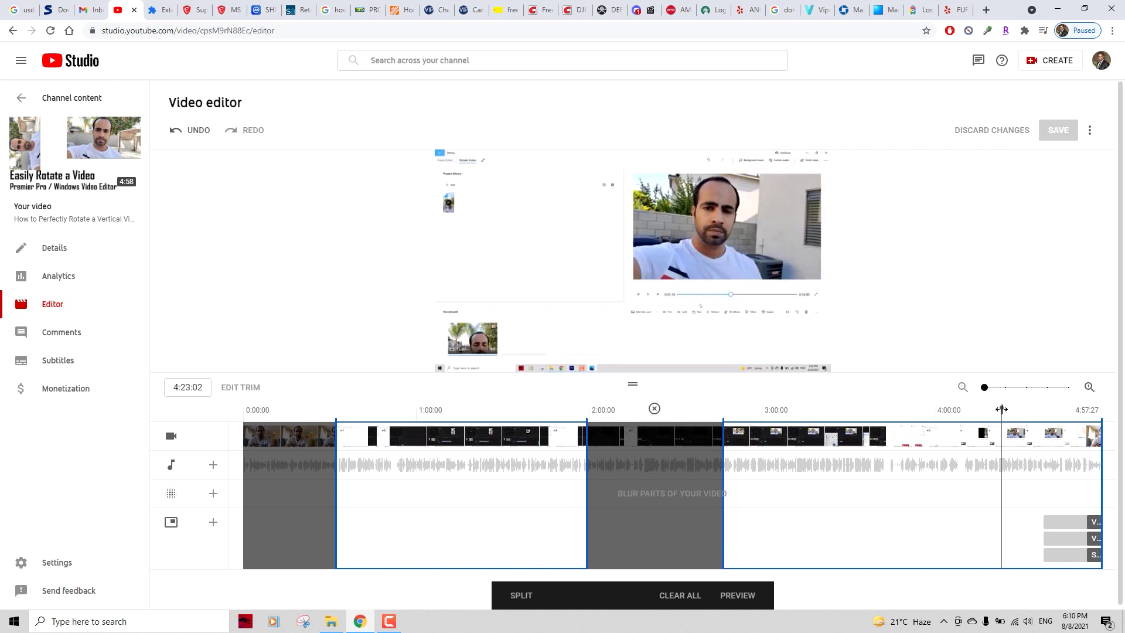
{"action": "left_click", "coordinate": [525, 598]}
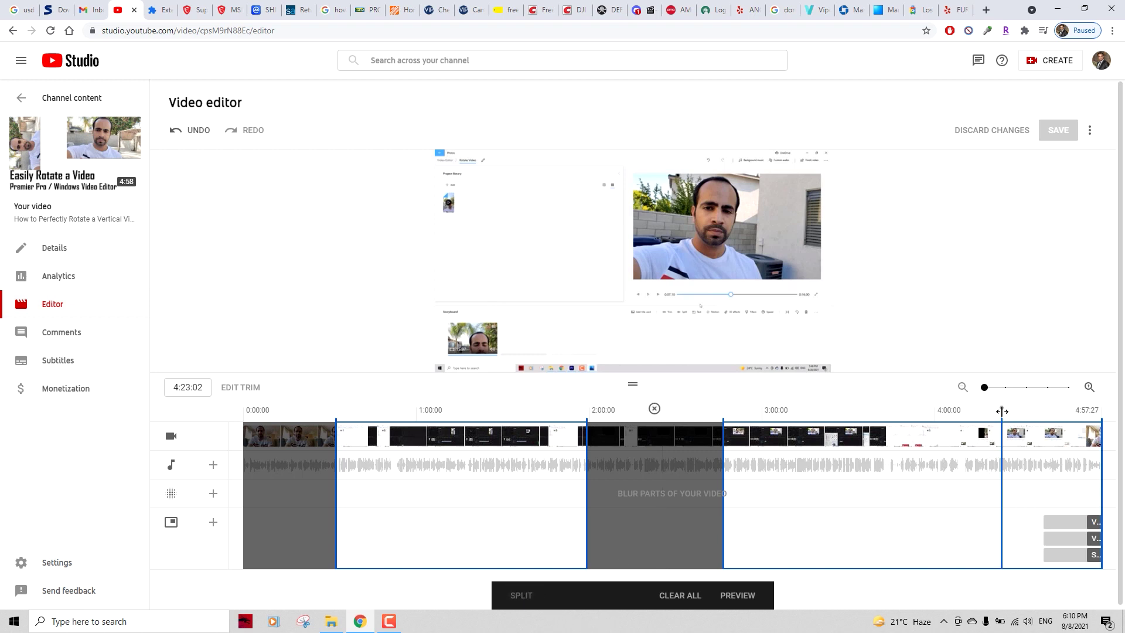
{"action": "left_click_drag", "start_coordinate": [1001, 410], "coordinate": [1001, 410]}
{"action": "left_click_drag", "start_coordinate": [1003, 469], "coordinate": [1097, 475]}
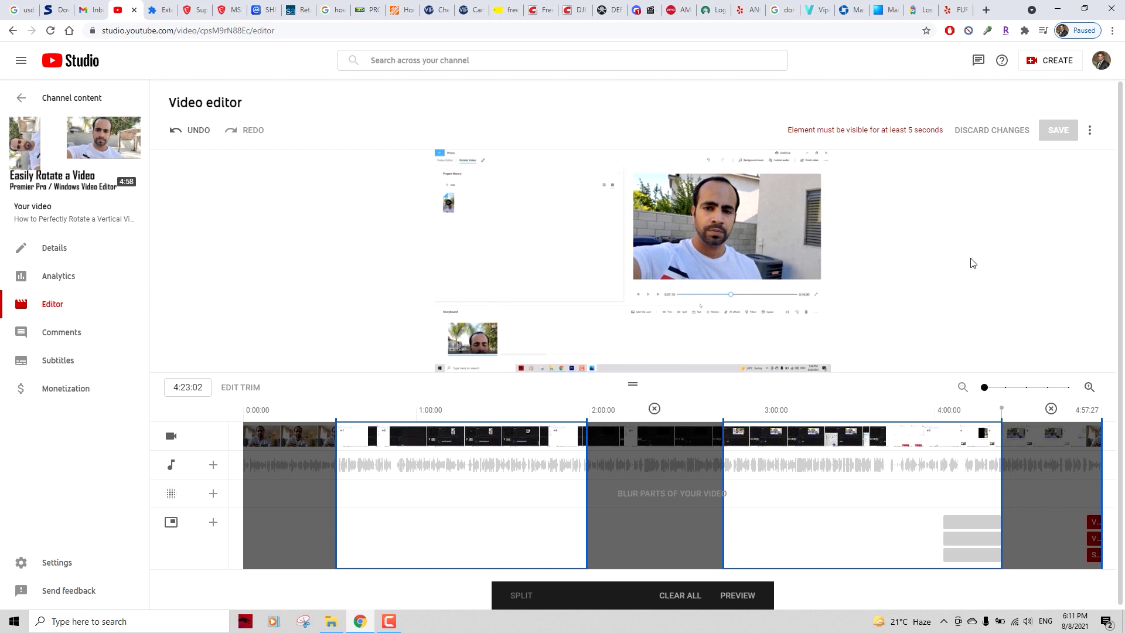
Preview the cuts, delete the three end-screen elements, and discard all unsaved edits
{"action": "left_click", "coordinate": [744, 603]}
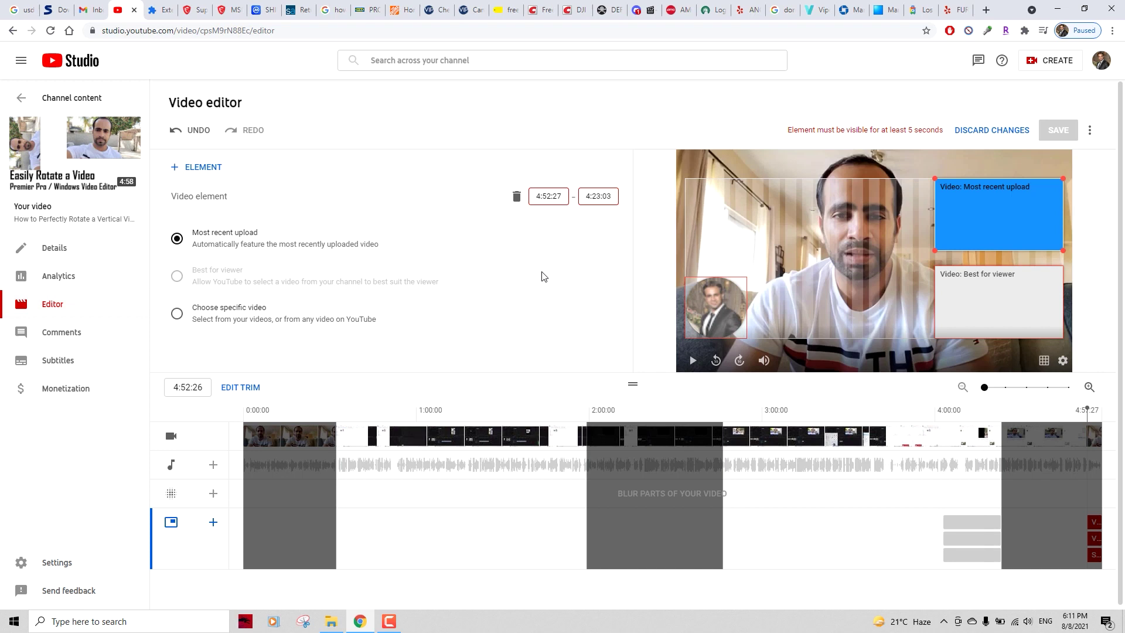
{"action": "left_click", "coordinate": [516, 197]}
{"action": "left_click", "coordinate": [521, 196]}
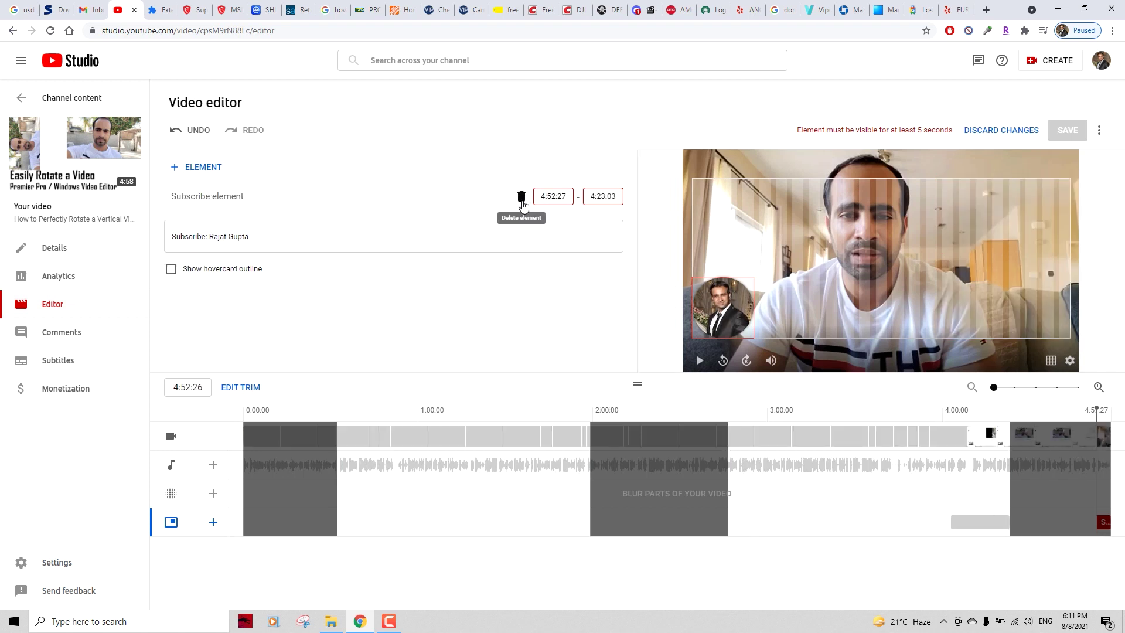
{"action": "left_click", "coordinate": [521, 196]}
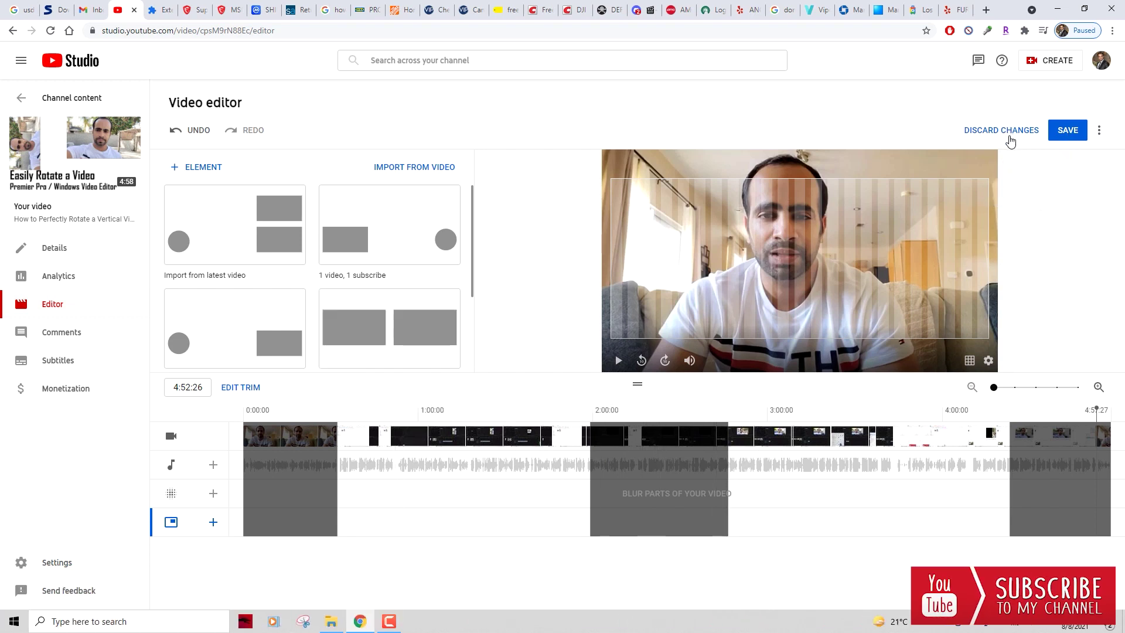
{"action": "left_click", "coordinate": [1007, 132]}
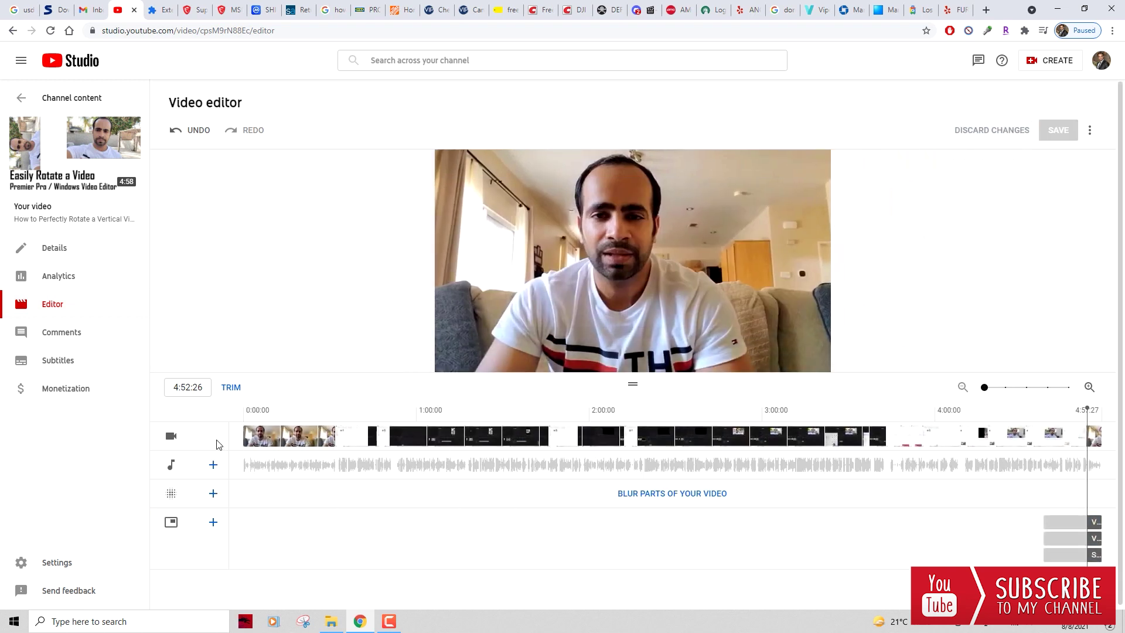
Make trial cuts of the opening and 1:36–2:05 in trim mode, then undo both
{"action": "left_click", "coordinate": [232, 388]}
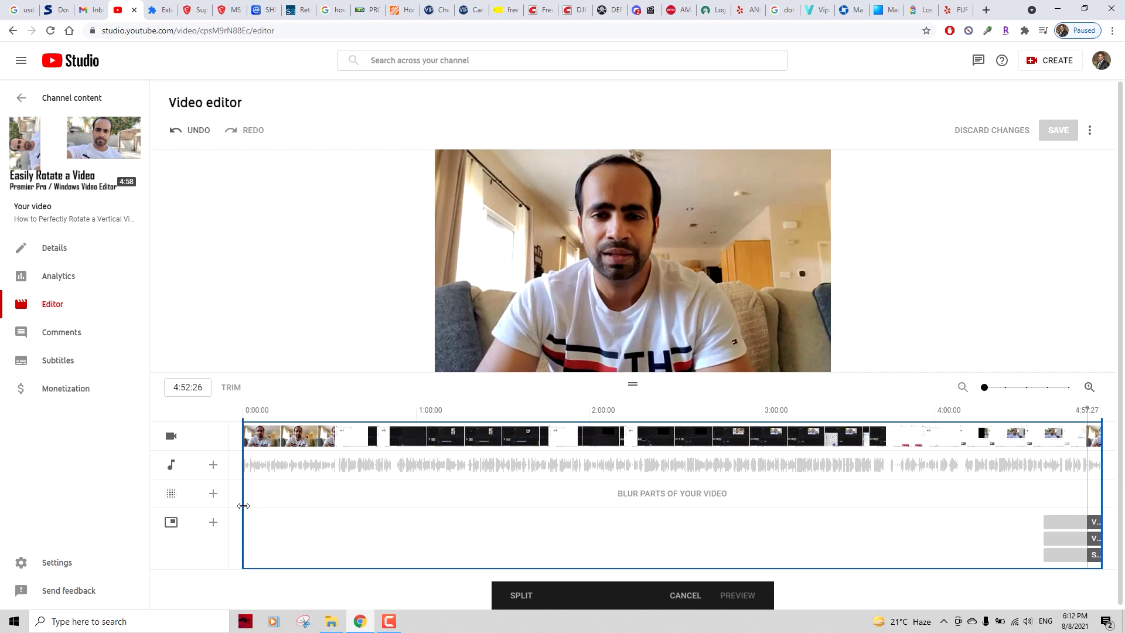
{"action": "left_click_drag", "start_coordinate": [243, 502], "coordinate": [343, 502]}
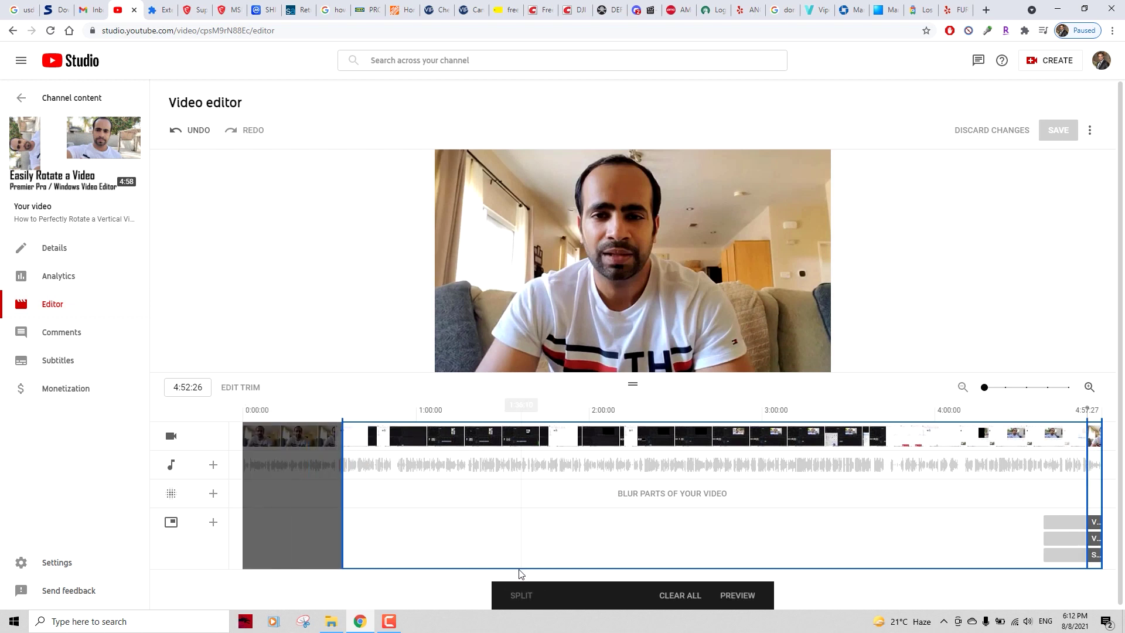
{"action": "left_click", "coordinate": [522, 516]}
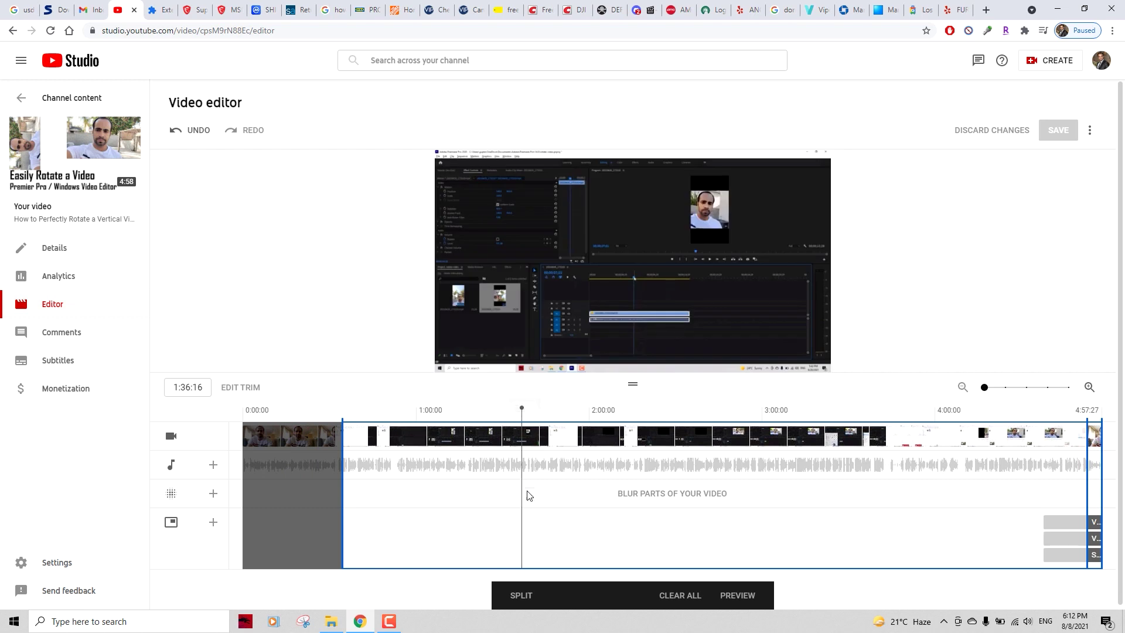
{"action": "left_click", "coordinate": [516, 594]}
{"action": "left_click_drag", "start_coordinate": [522, 494], "coordinate": [627, 495]}
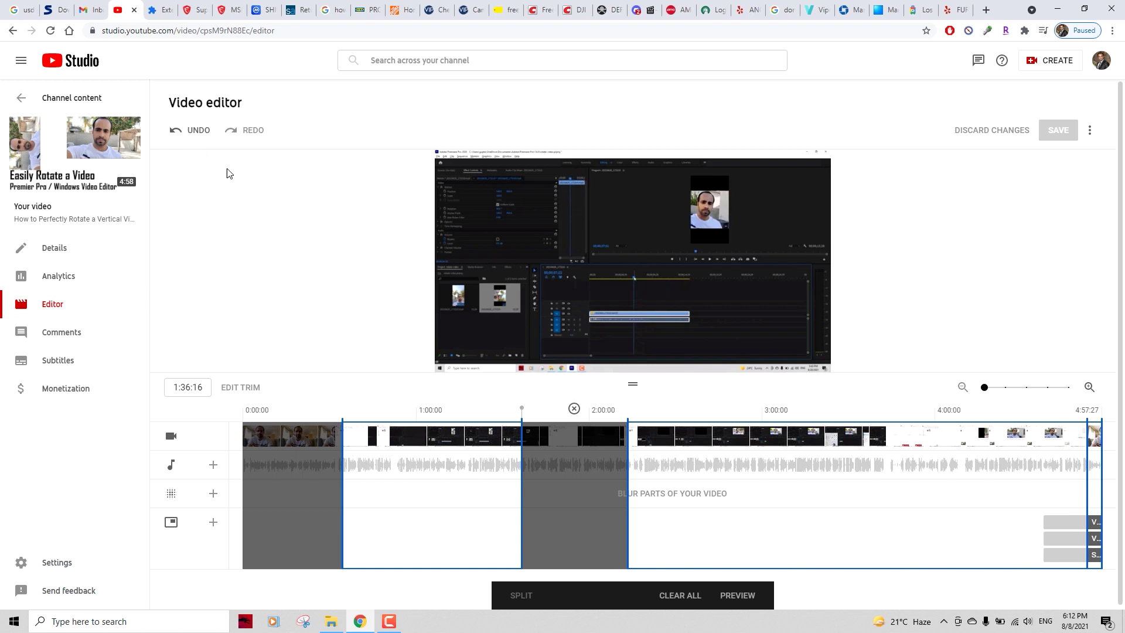
{"action": "left_click", "coordinate": [196, 133]}
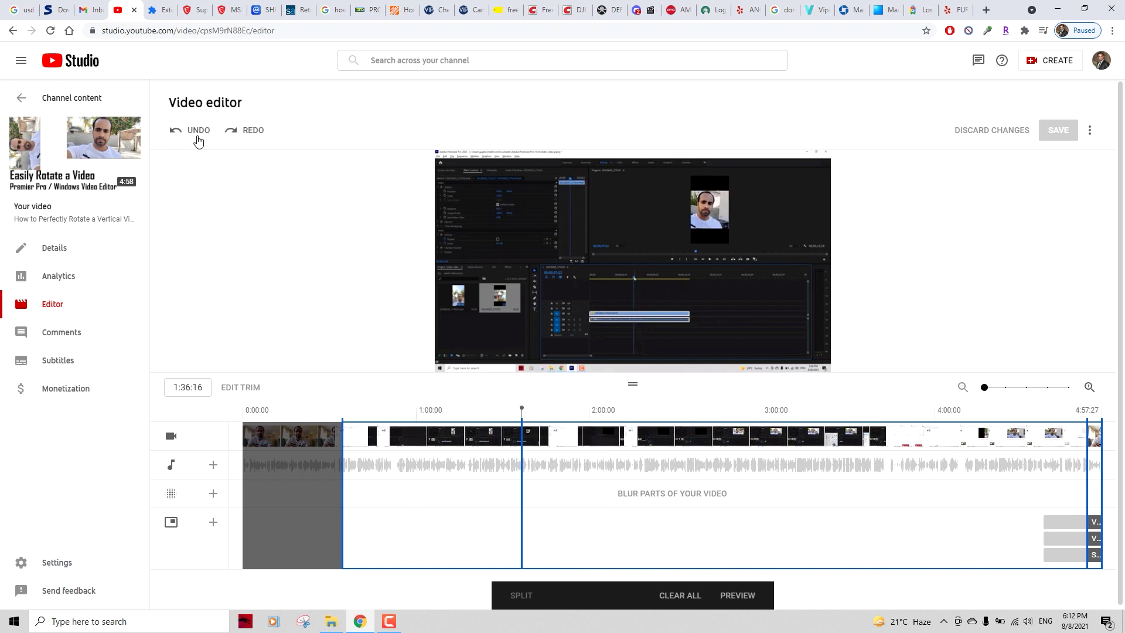
{"action": "left_click", "coordinate": [196, 141]}
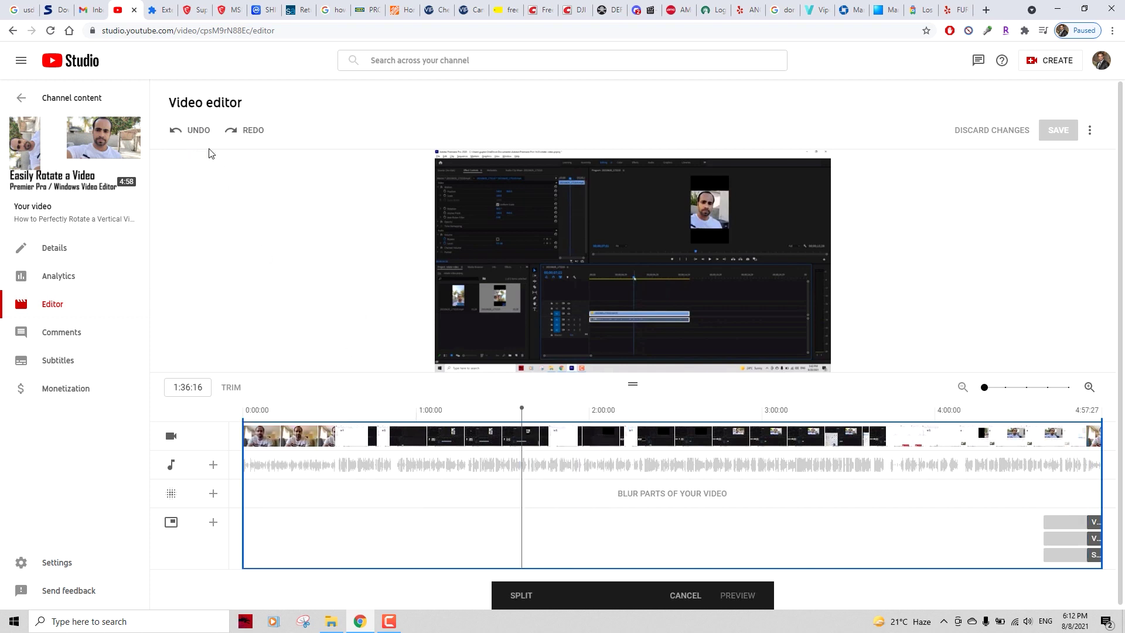